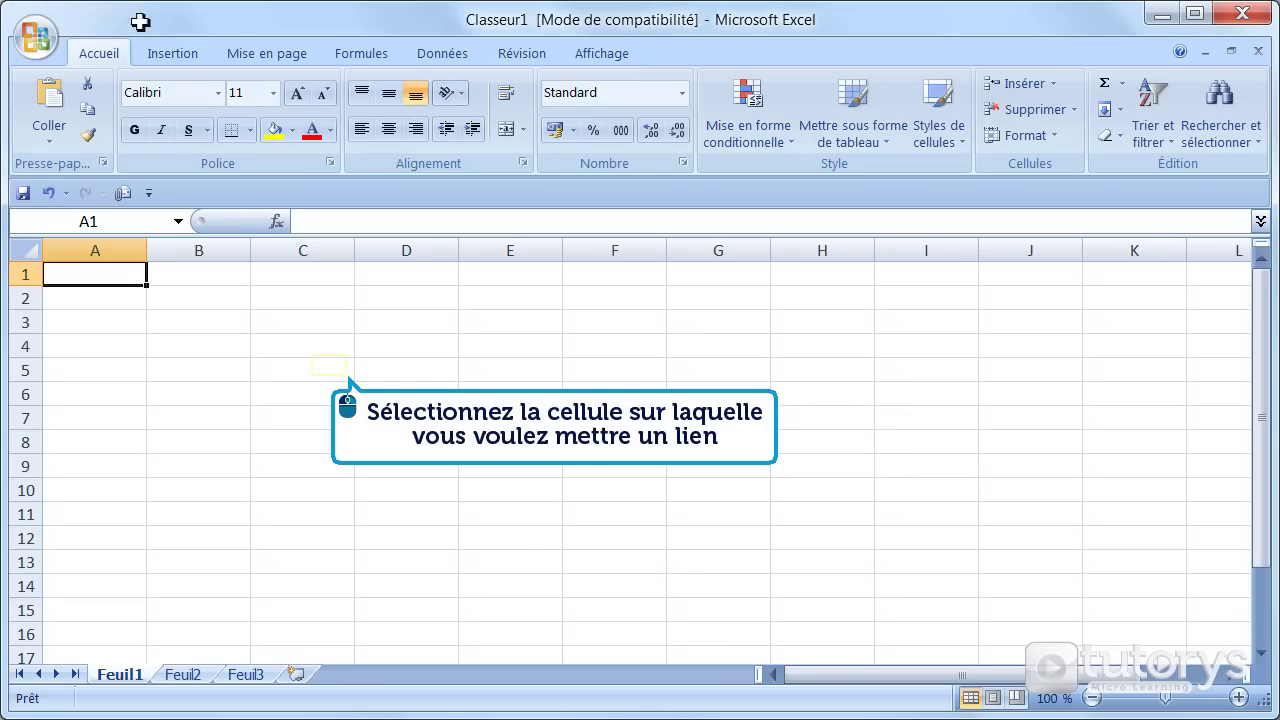
With cell C5 ('Site Tutorys') selected, open the Lien hypertexte dialog from the Insertion tab.
left_click(331, 368)
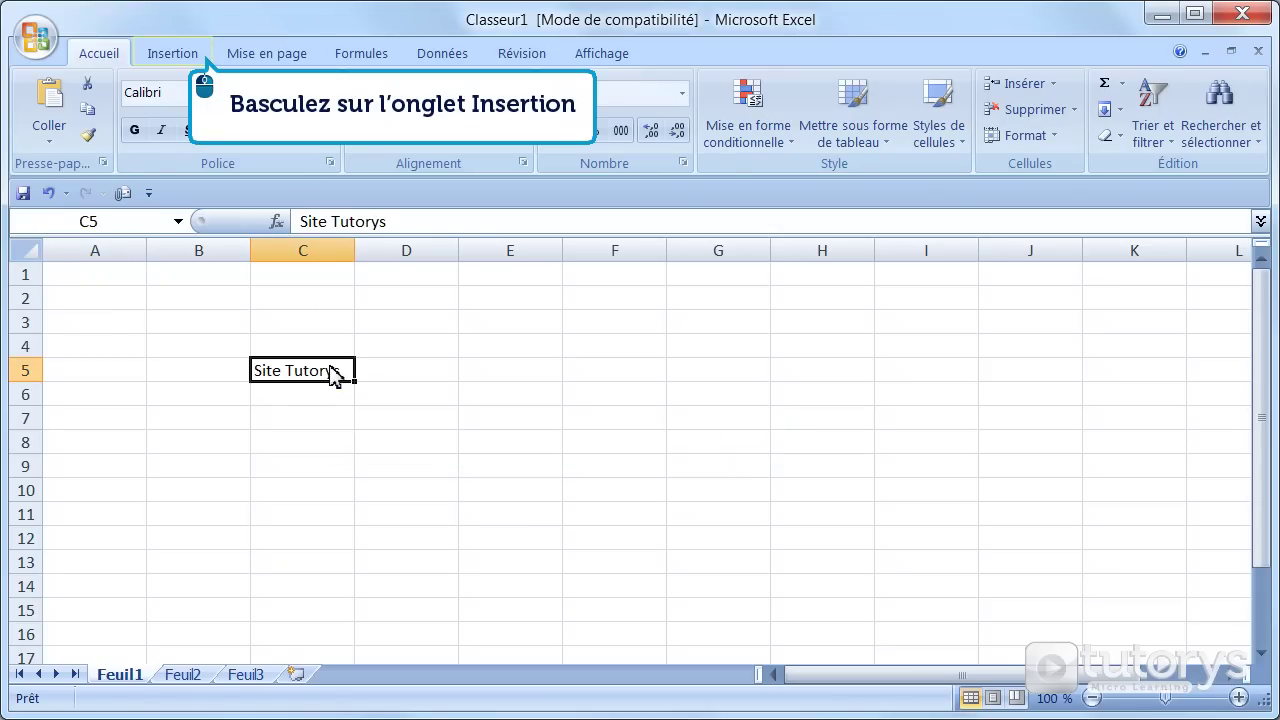
type("Site Tutorys")
left_click(207, 62)
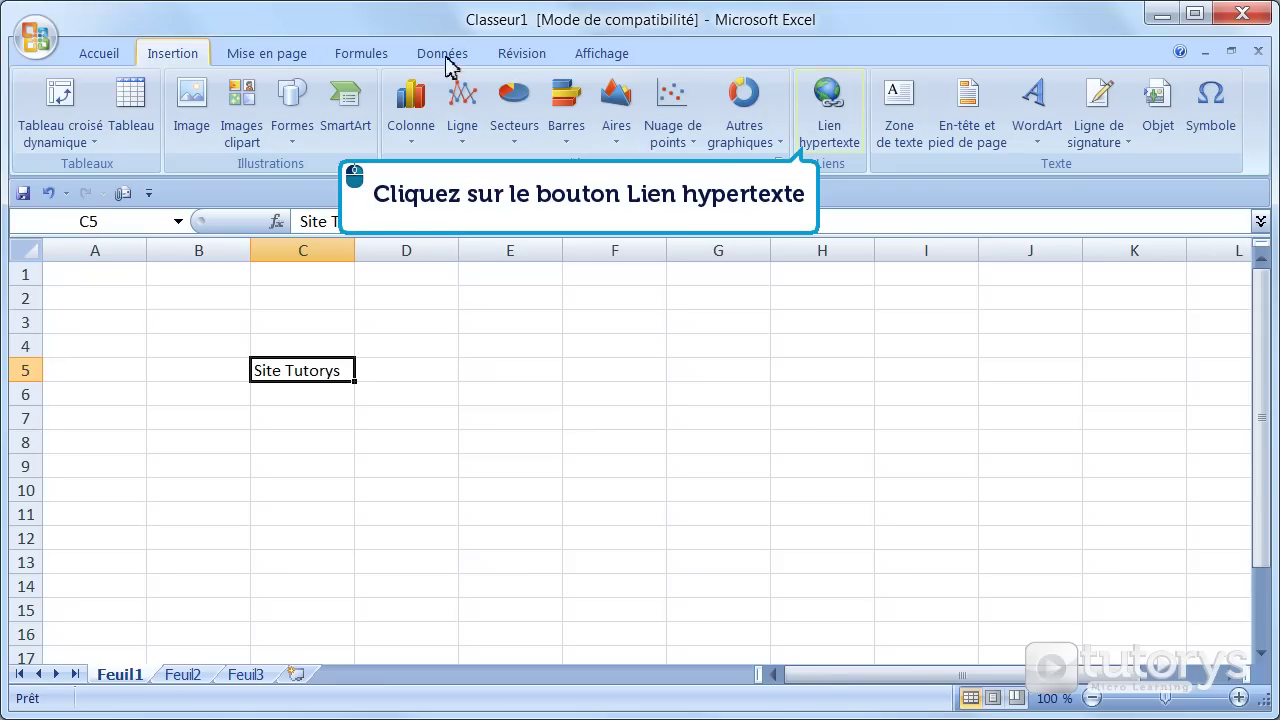
left_click(846, 160)
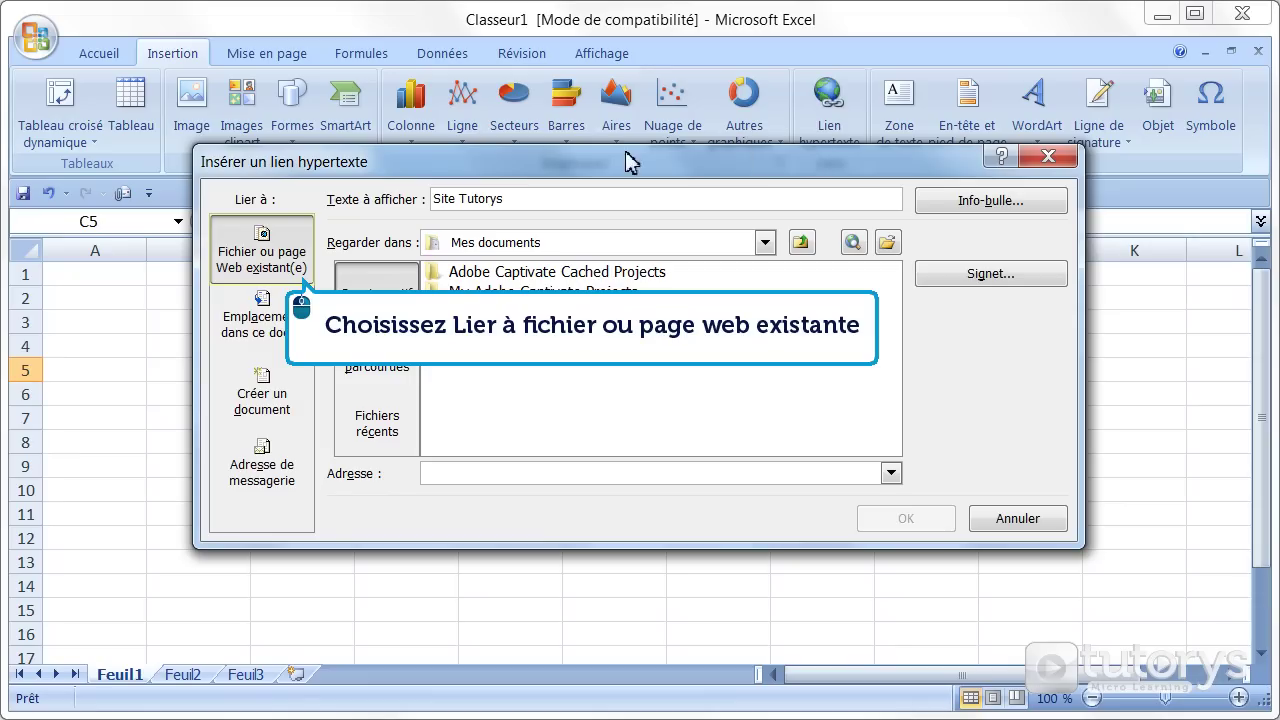
left_click(282, 252)
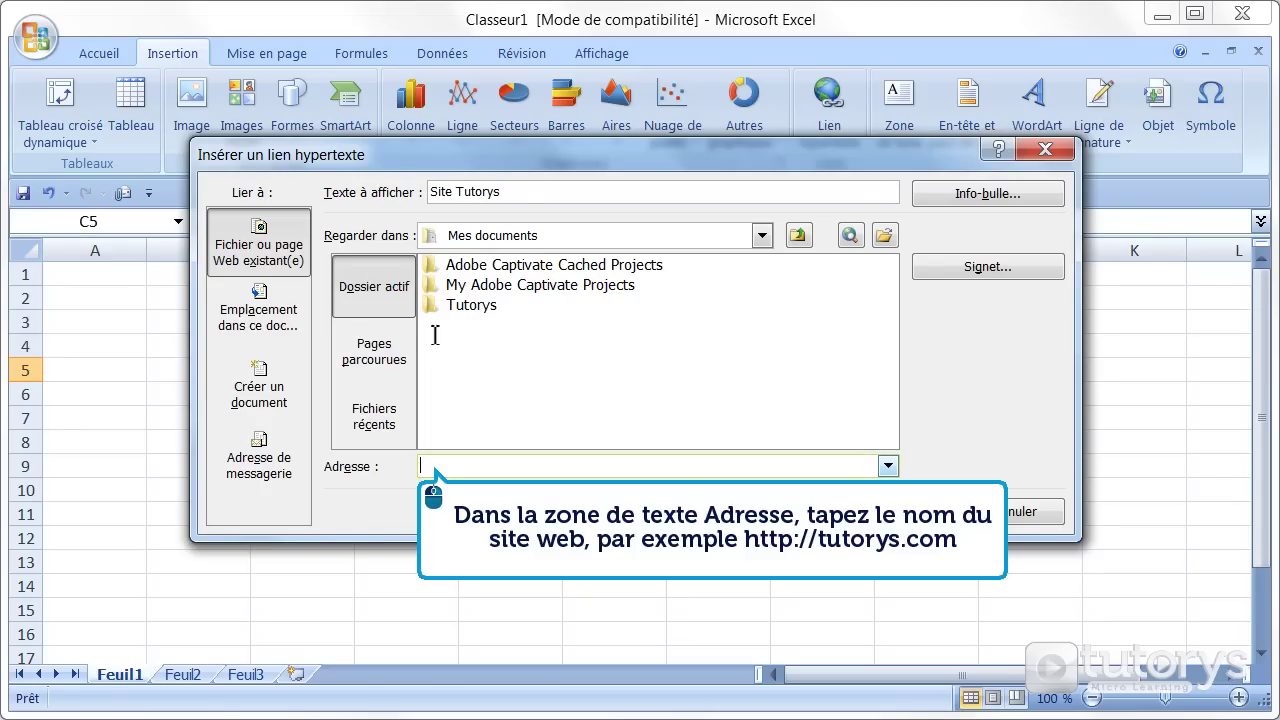
type("http://tutorys.com")
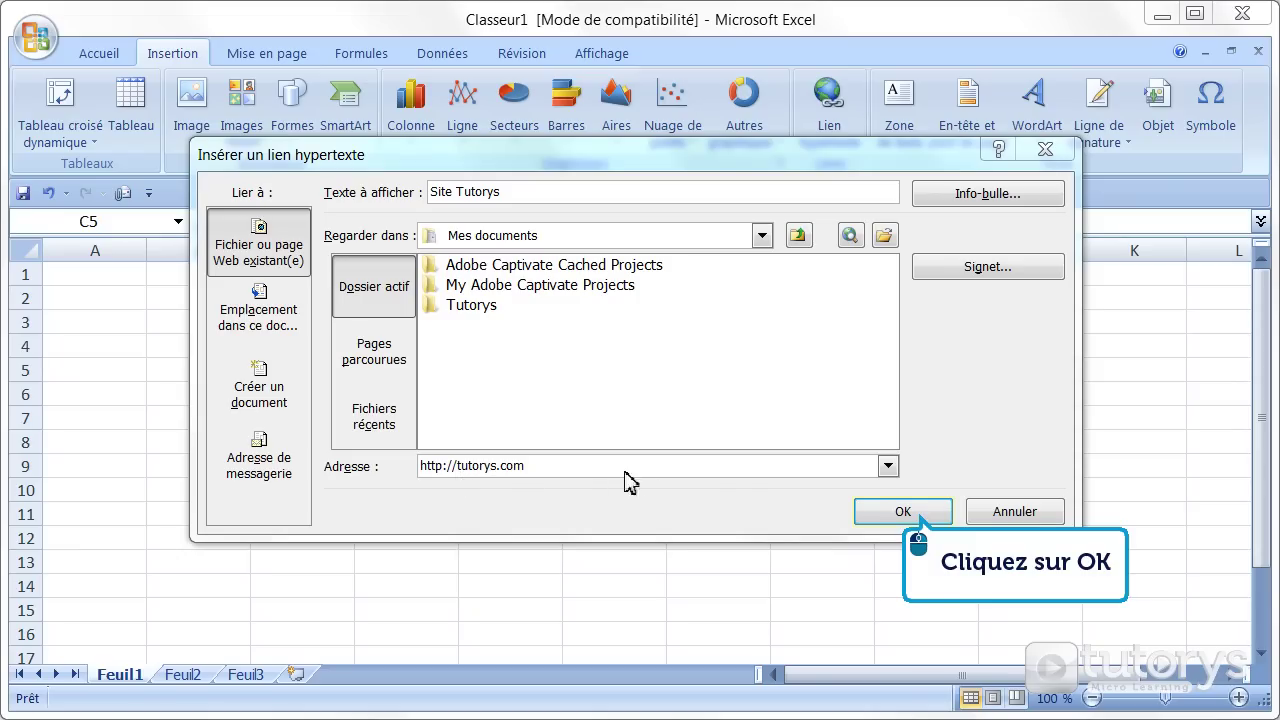
left_click(903, 512)
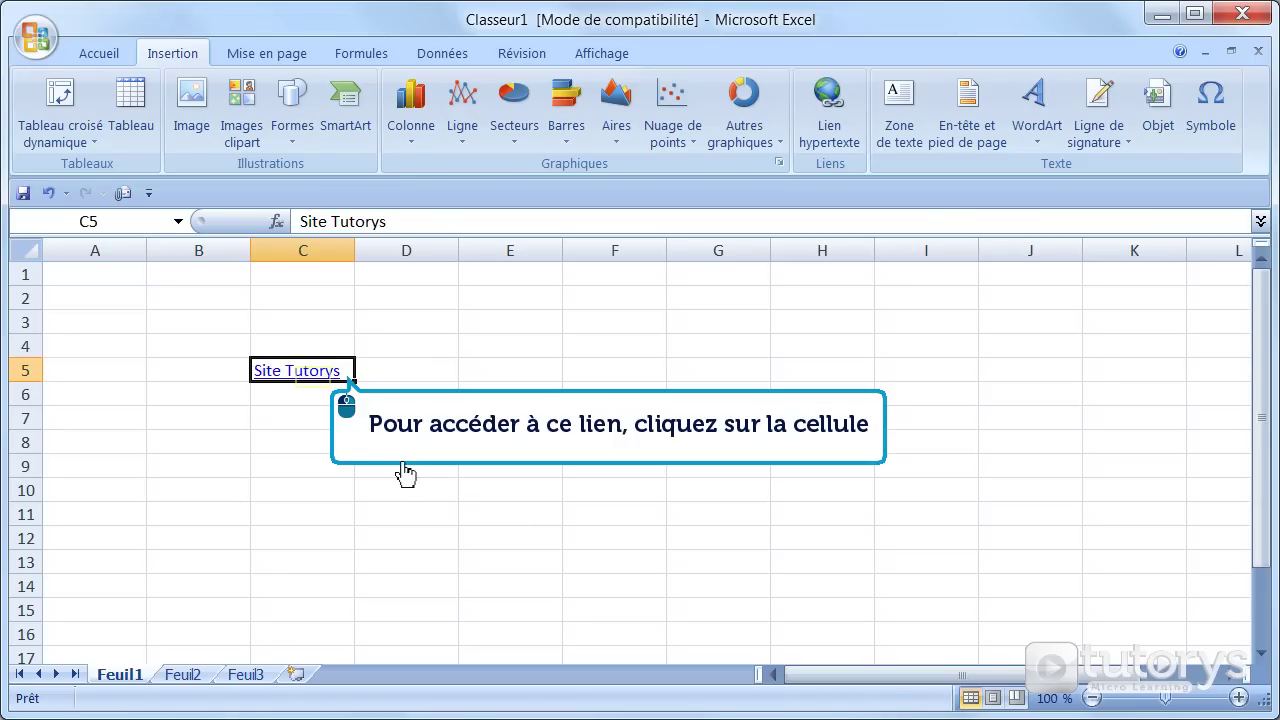
Follow the Site Tutorys link, browse the tutorys.com page in Firefox, then close the browser.
left_click(323, 378)
scroll(948, 298, "down", 5)
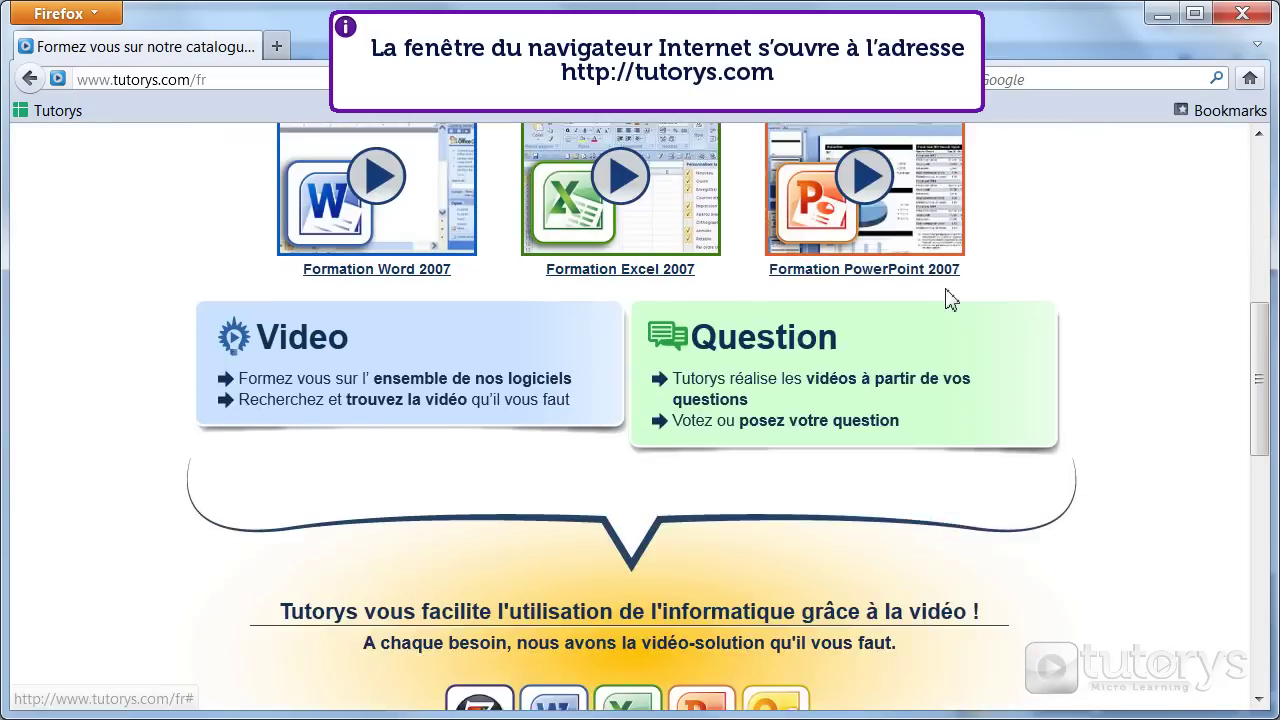
scroll(948, 298, "down", 5)
scroll(948, 298, "down", 3)
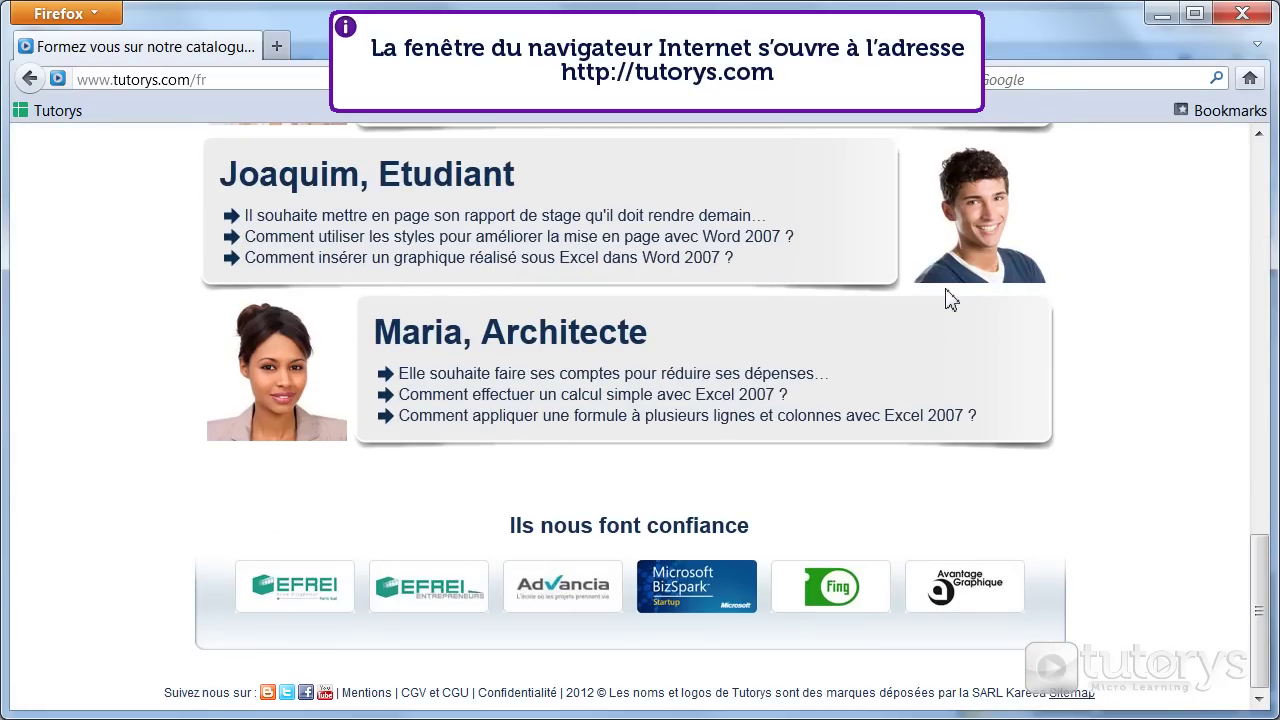
scroll(950, 300, "up", 3)
scroll(950, 300, "up", 3)
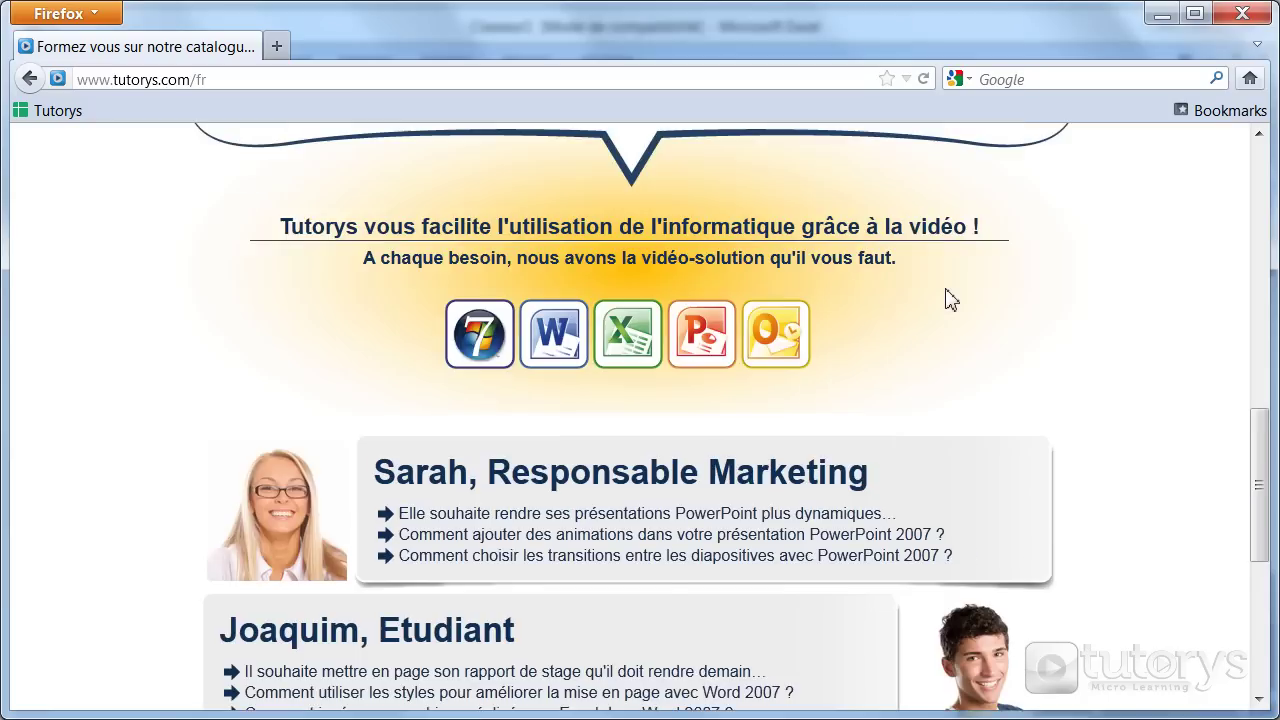
scroll(950, 300, "up", 5)
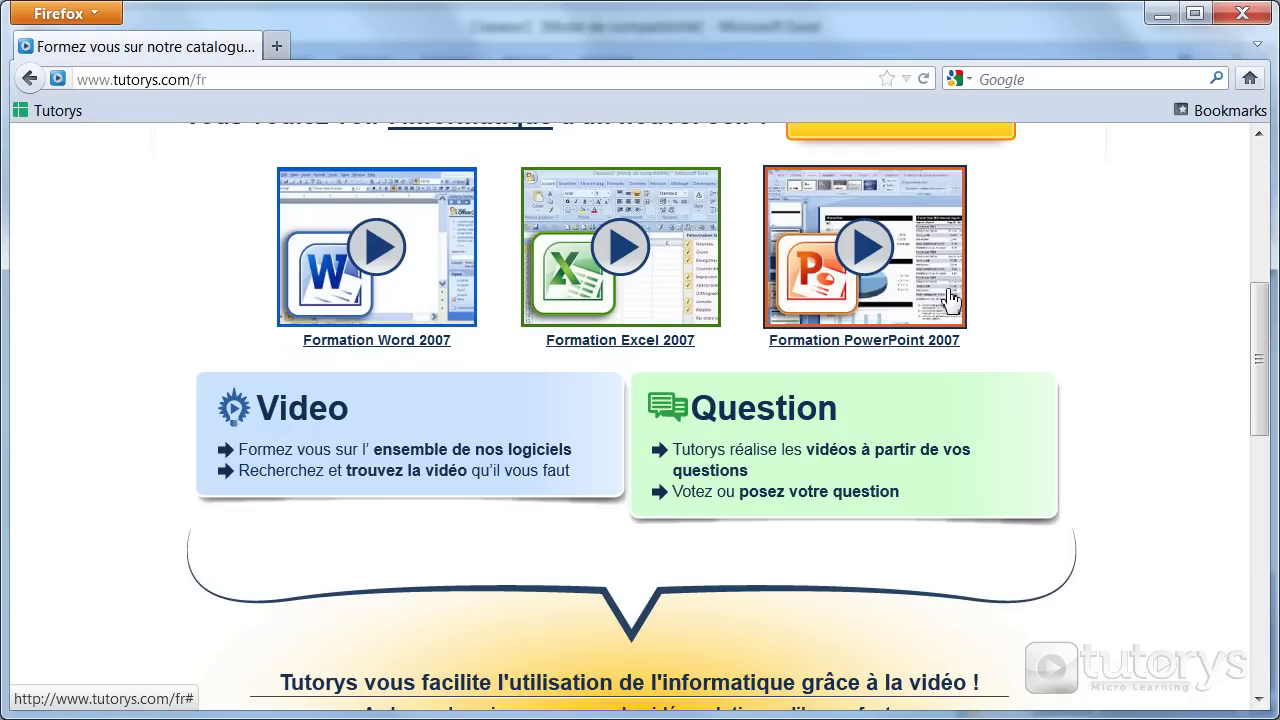
scroll(948, 298, "up", 3)
scroll(948, 298, "up", 3)
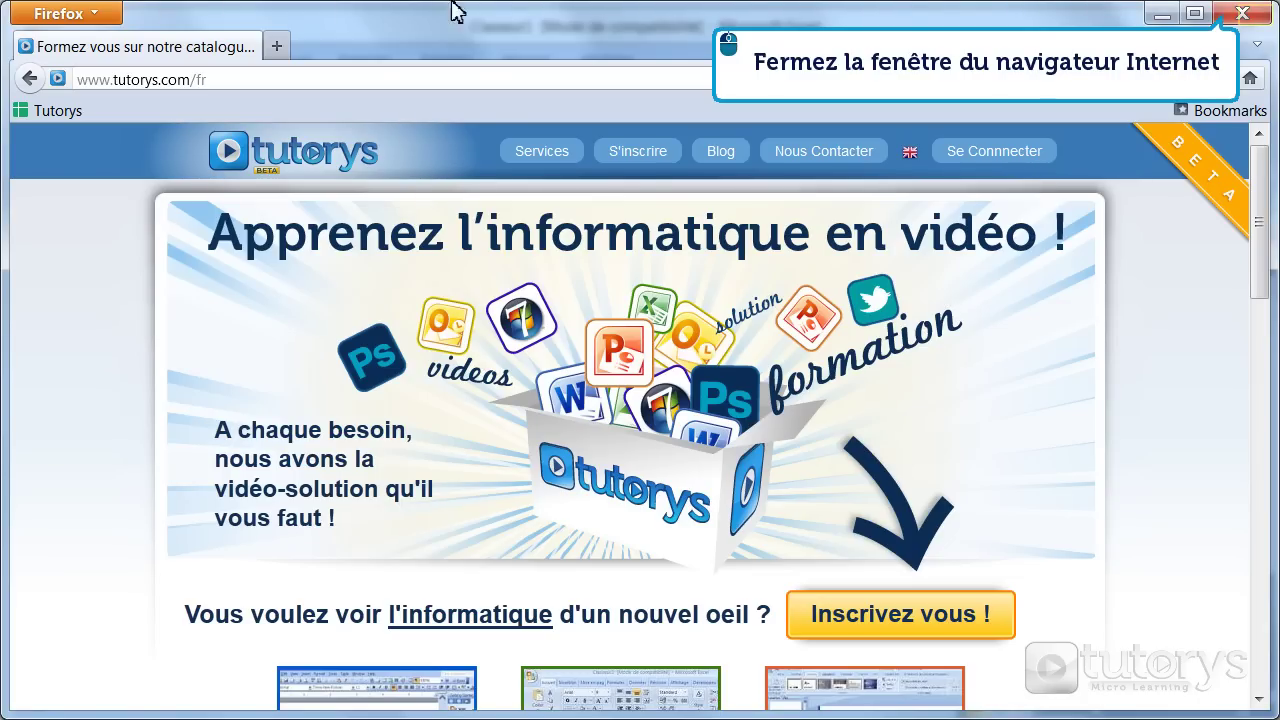
left_click(1244, 16)
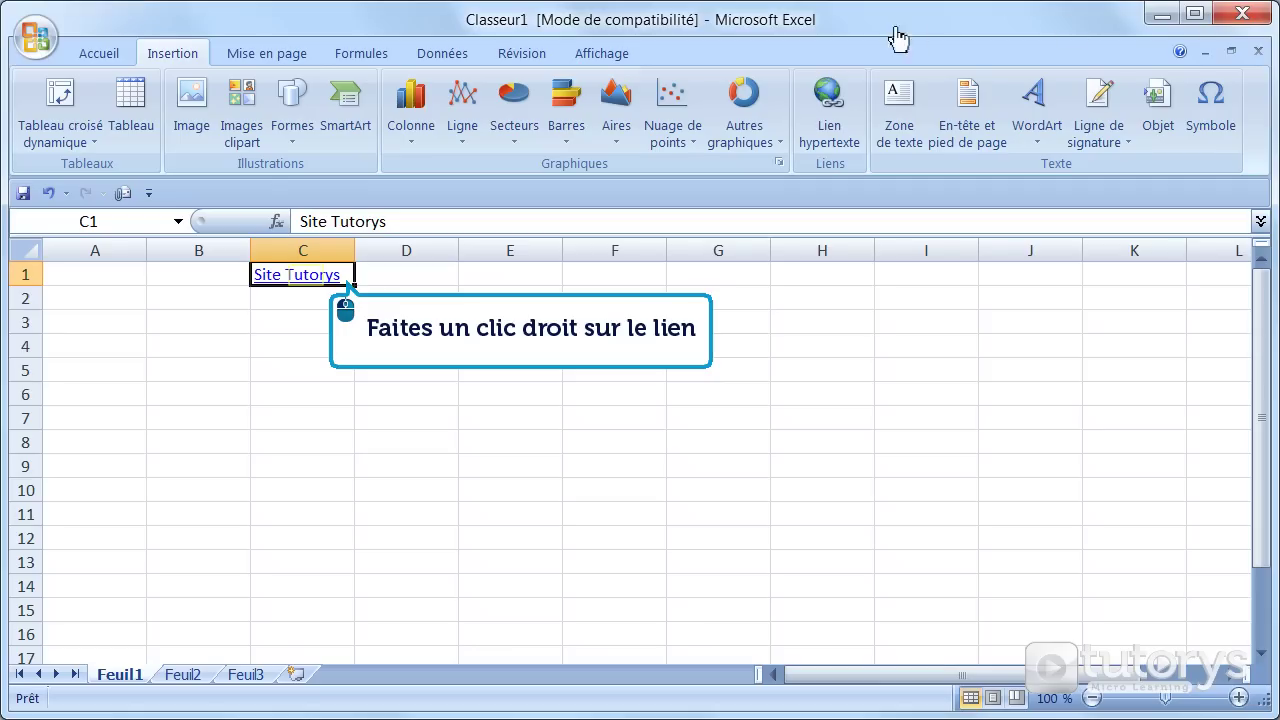
Remove the hyperlink from 'Site Tutorys' in cell C1, leaving plain text.
right_click(308, 280)
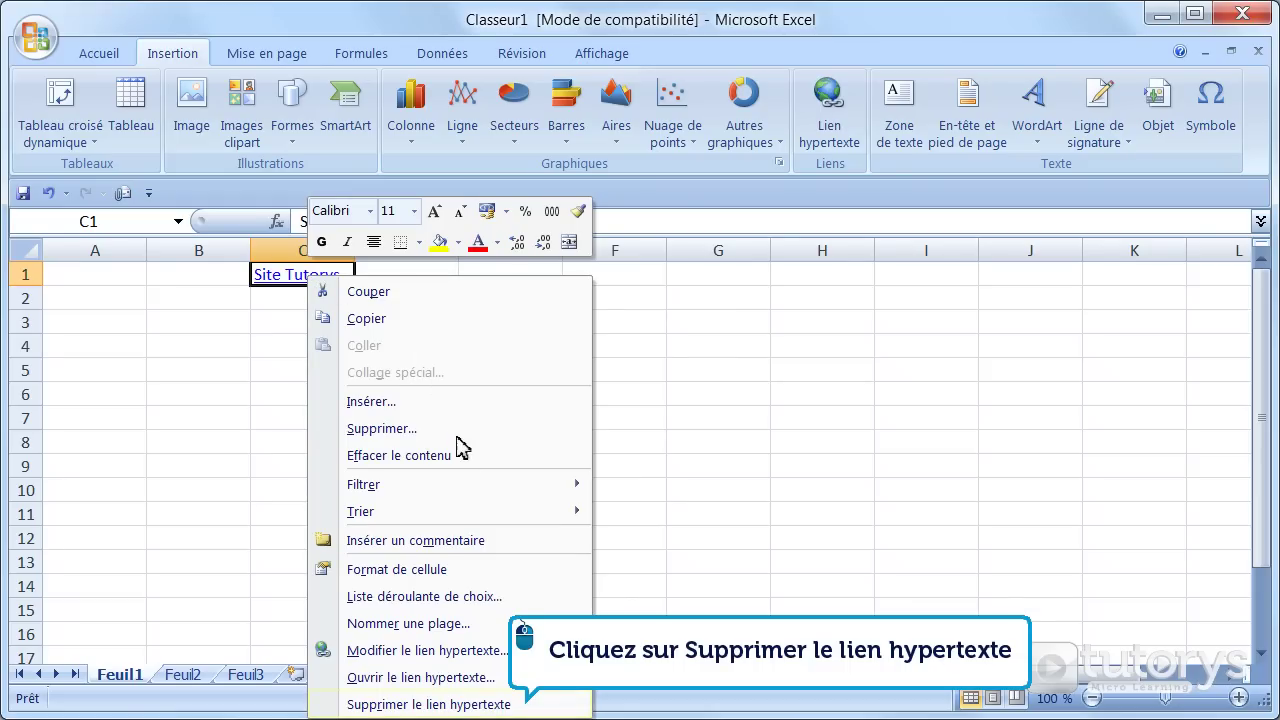
left_click(486, 706)
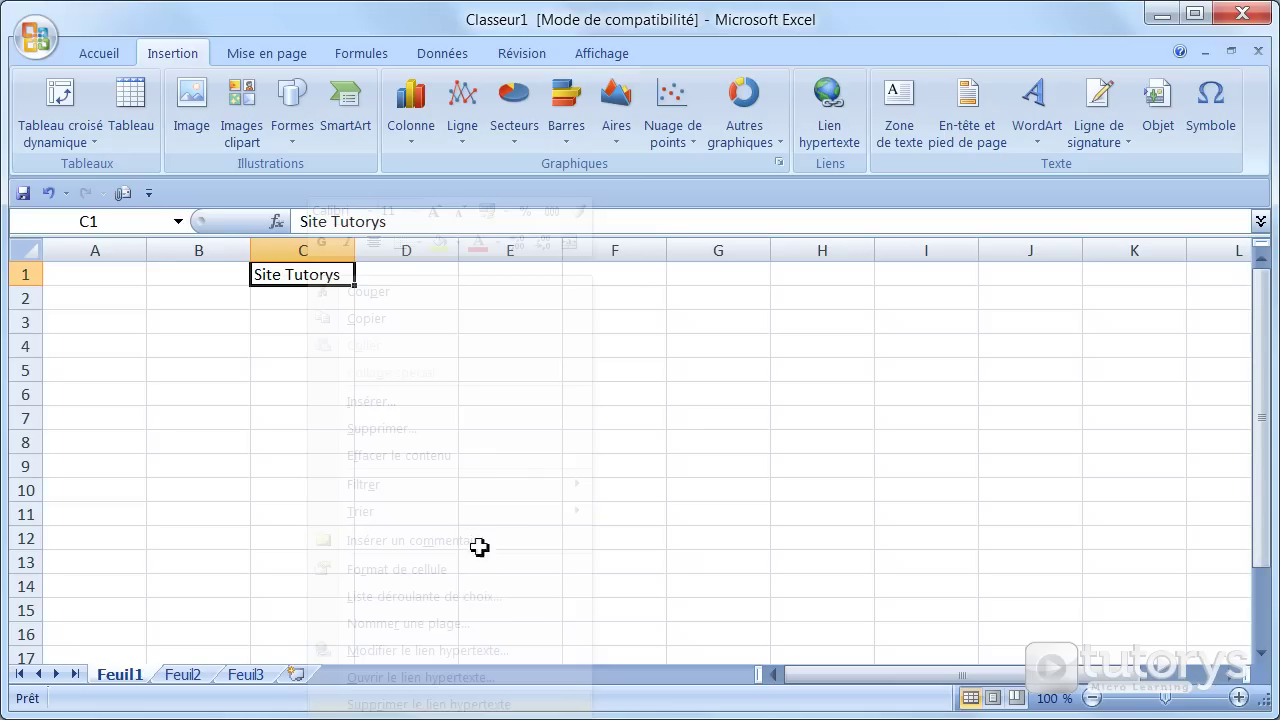
left_click(479, 285)
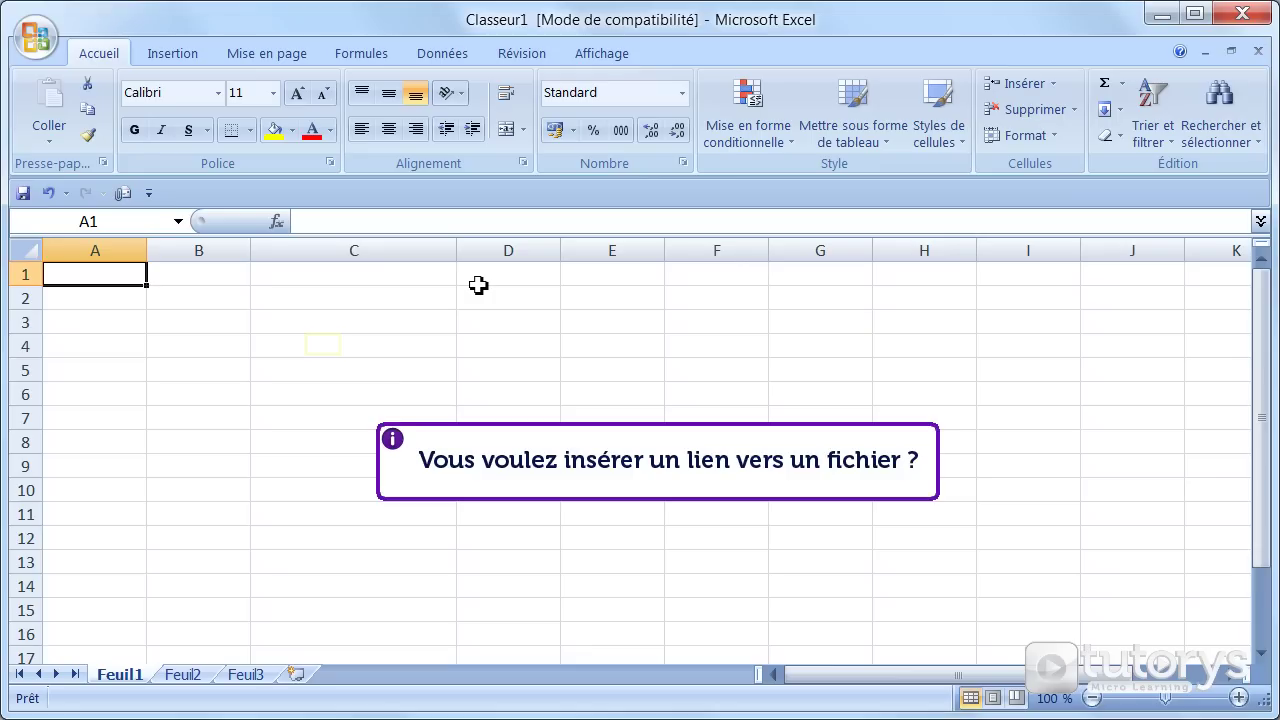
With cell C4 ('Mon lien') selected, open the Lien hypertexte dialog from the Insertion tab.
left_click(325, 347)
type("Mon lien")
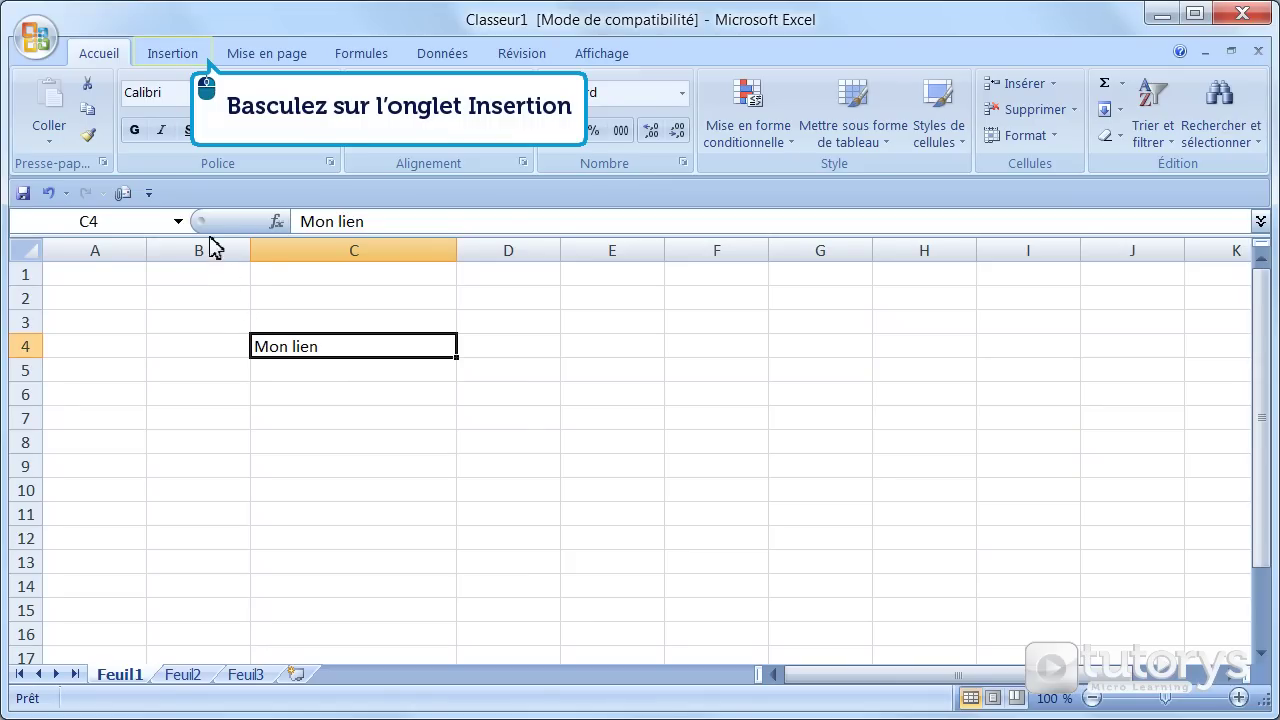
left_click(190, 60)
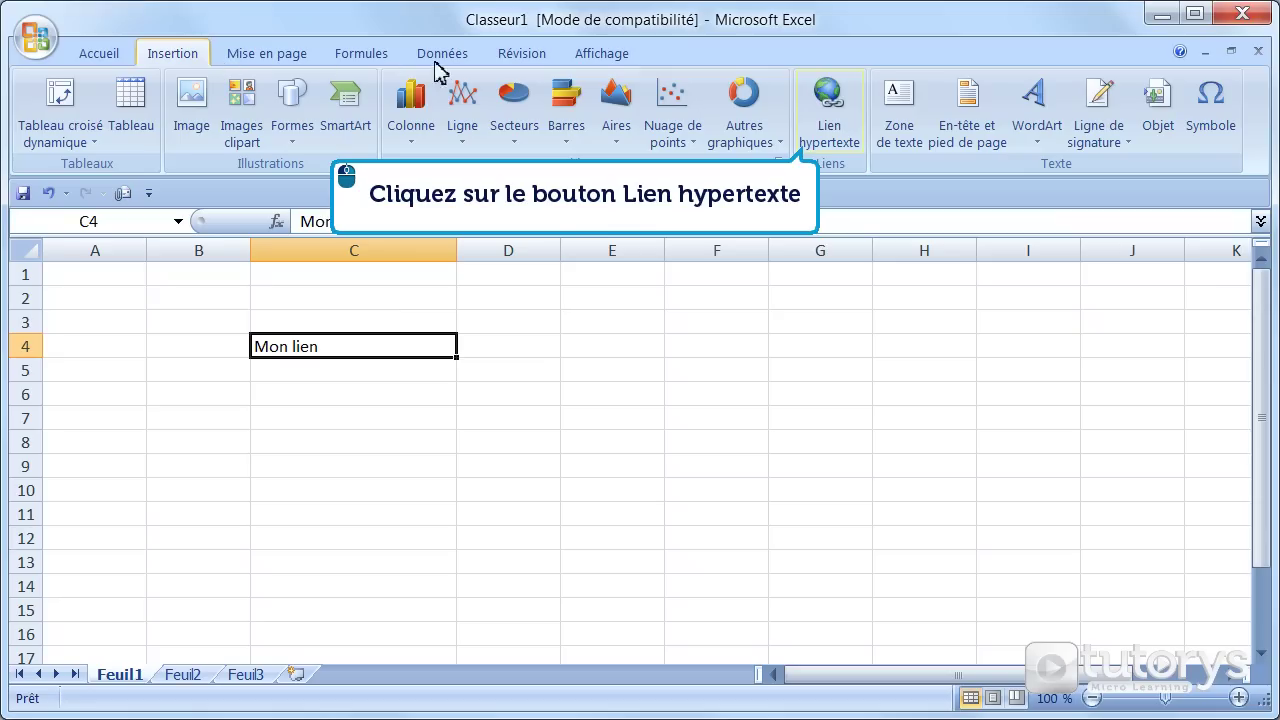
left_click(836, 140)
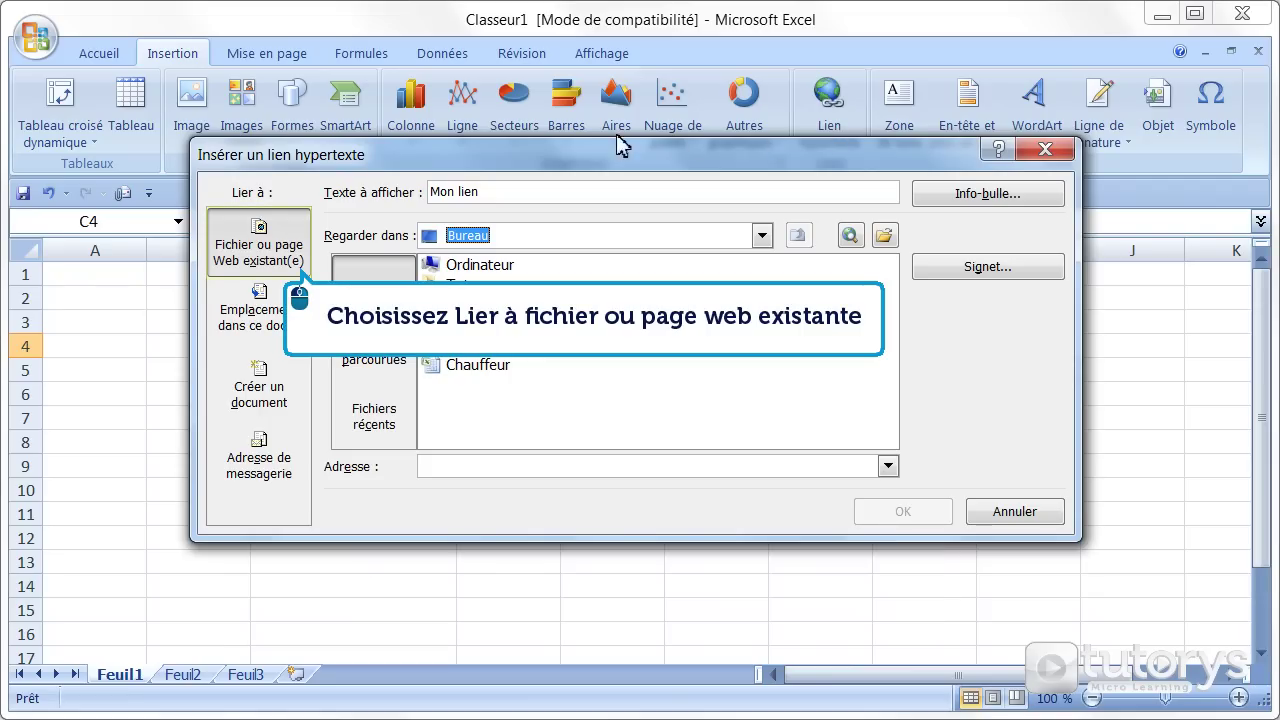
Link 'Mon lien' to the desktop workbook Chauffeur.xlsx.
left_click(268, 248)
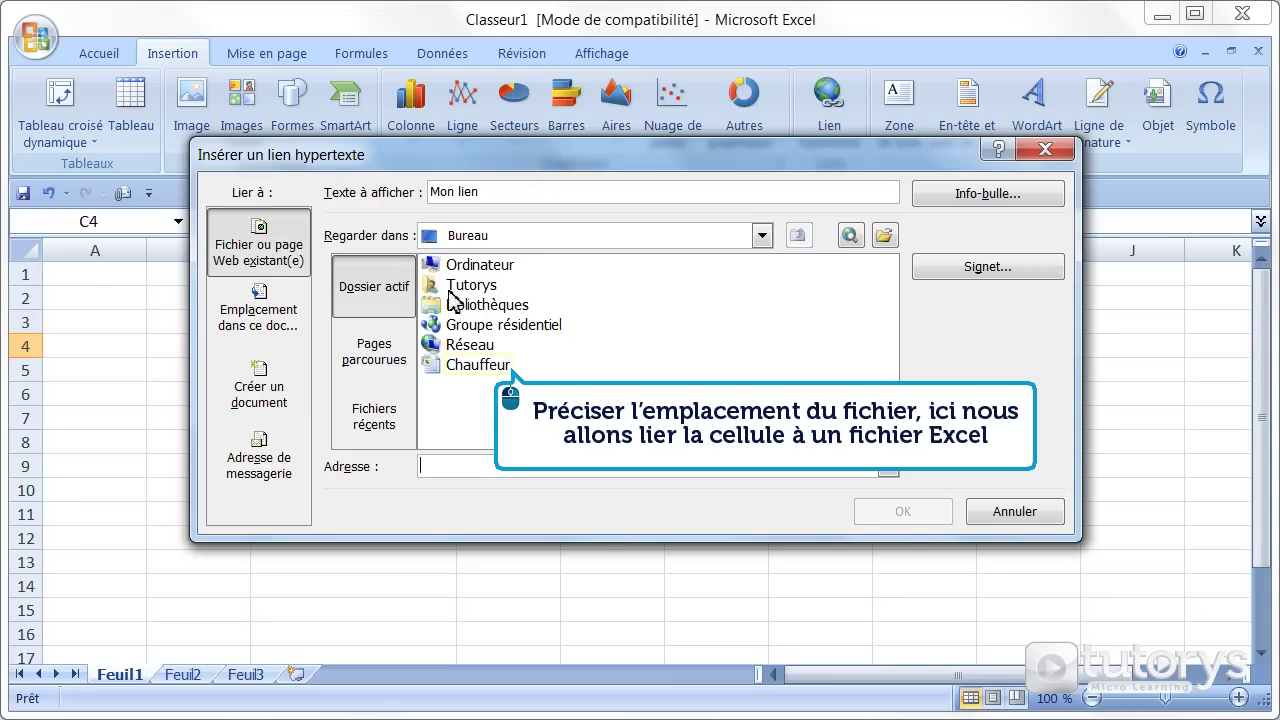
left_click(484, 370)
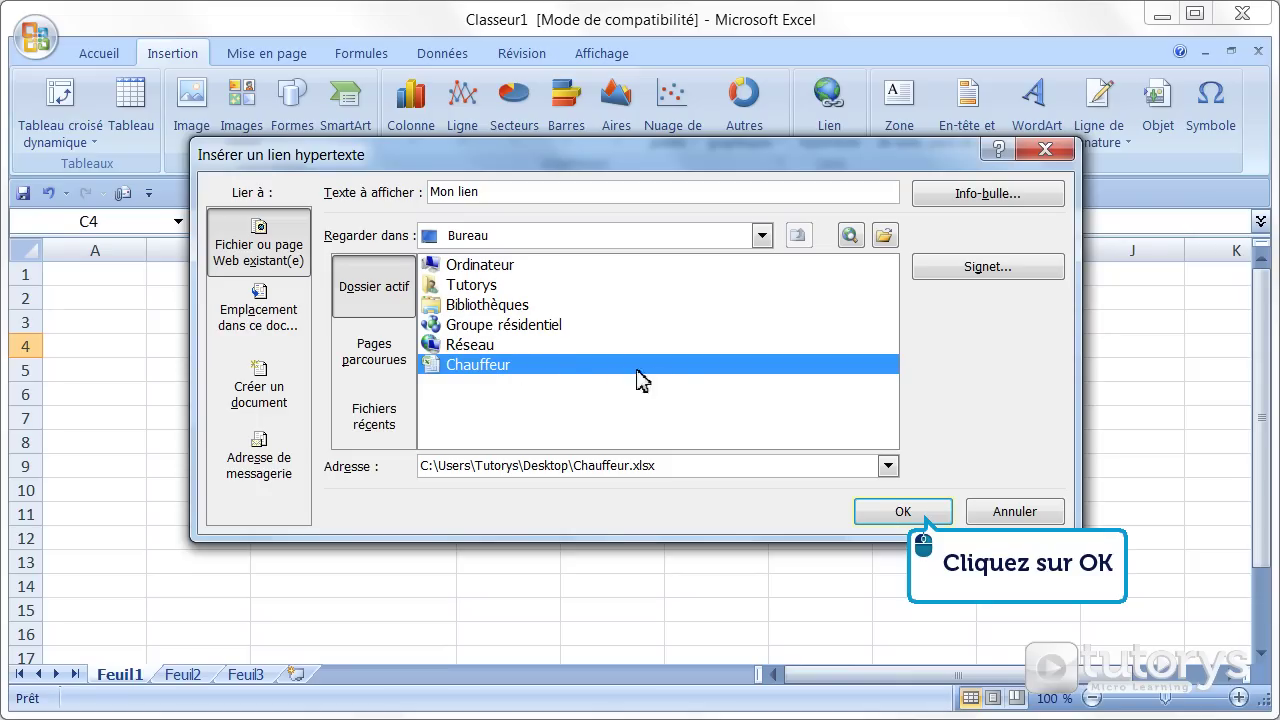
left_click(900, 514)
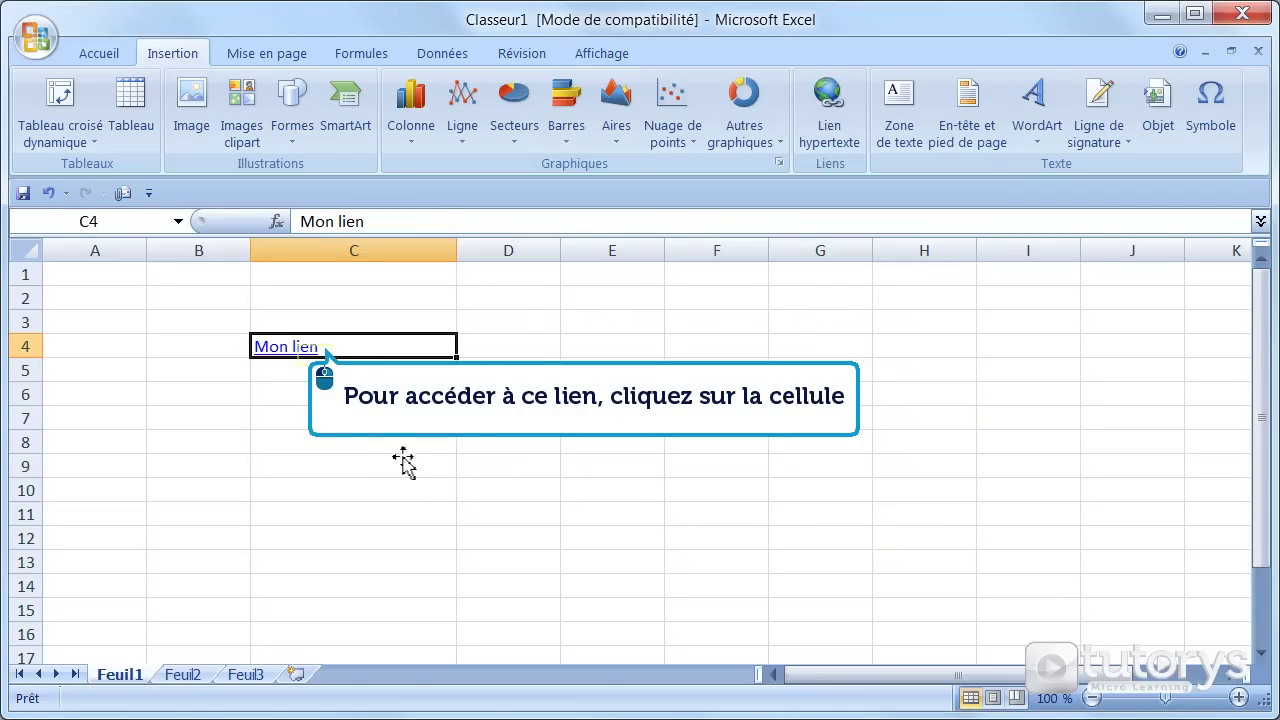
left_click(316, 350)
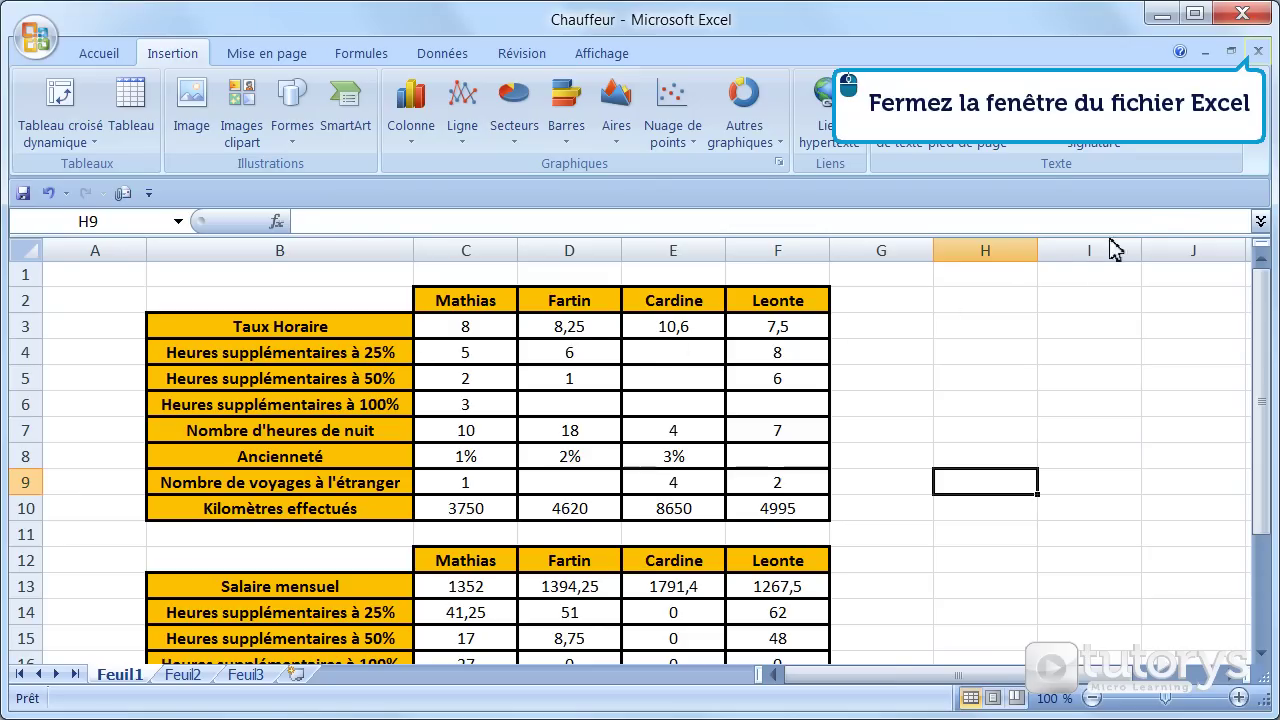
left_click(1257, 50)
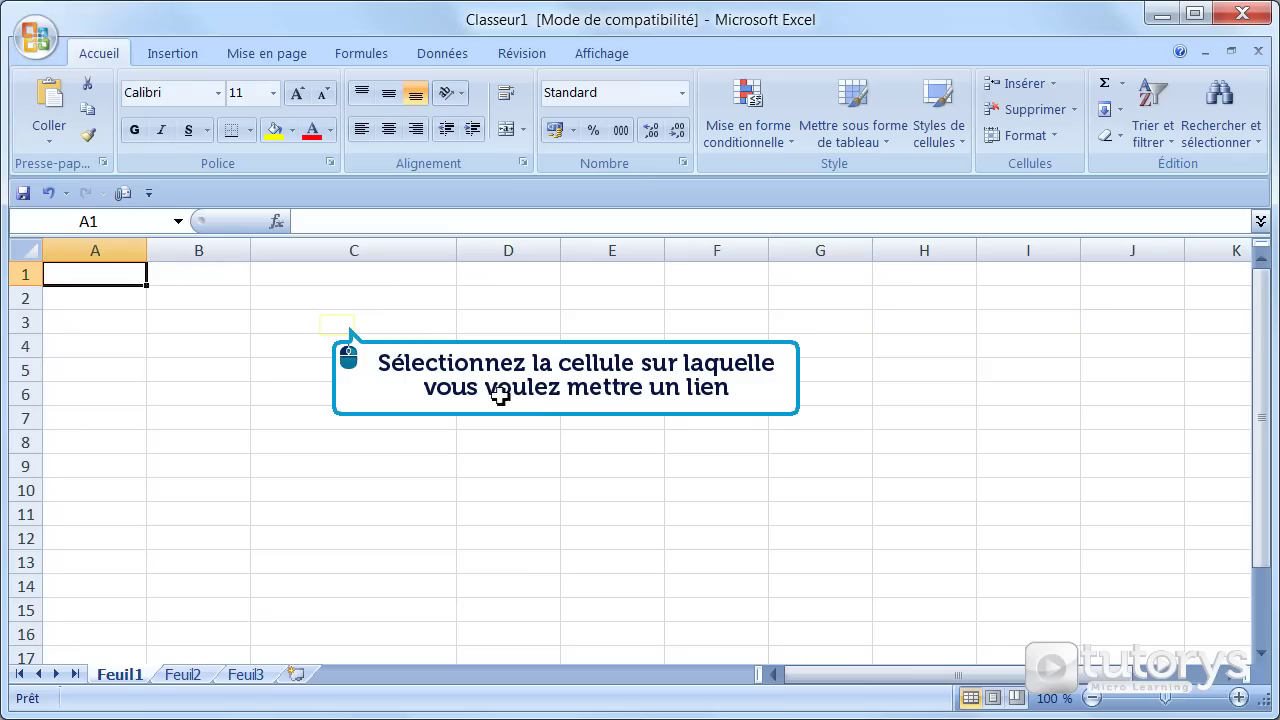
With cell C3 ('Trouvez moi') selected, open the Lien hypertexte dialog from the Insertion tab.
left_click(338, 328)
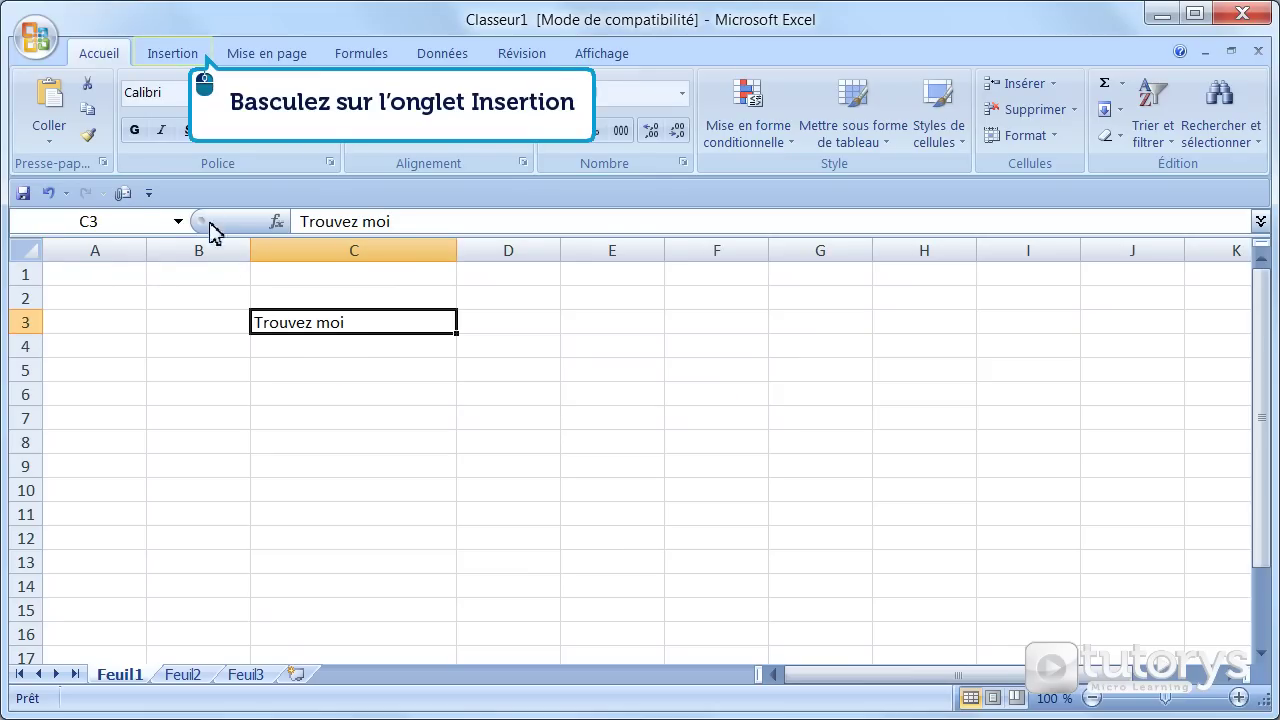
left_click(187, 56)
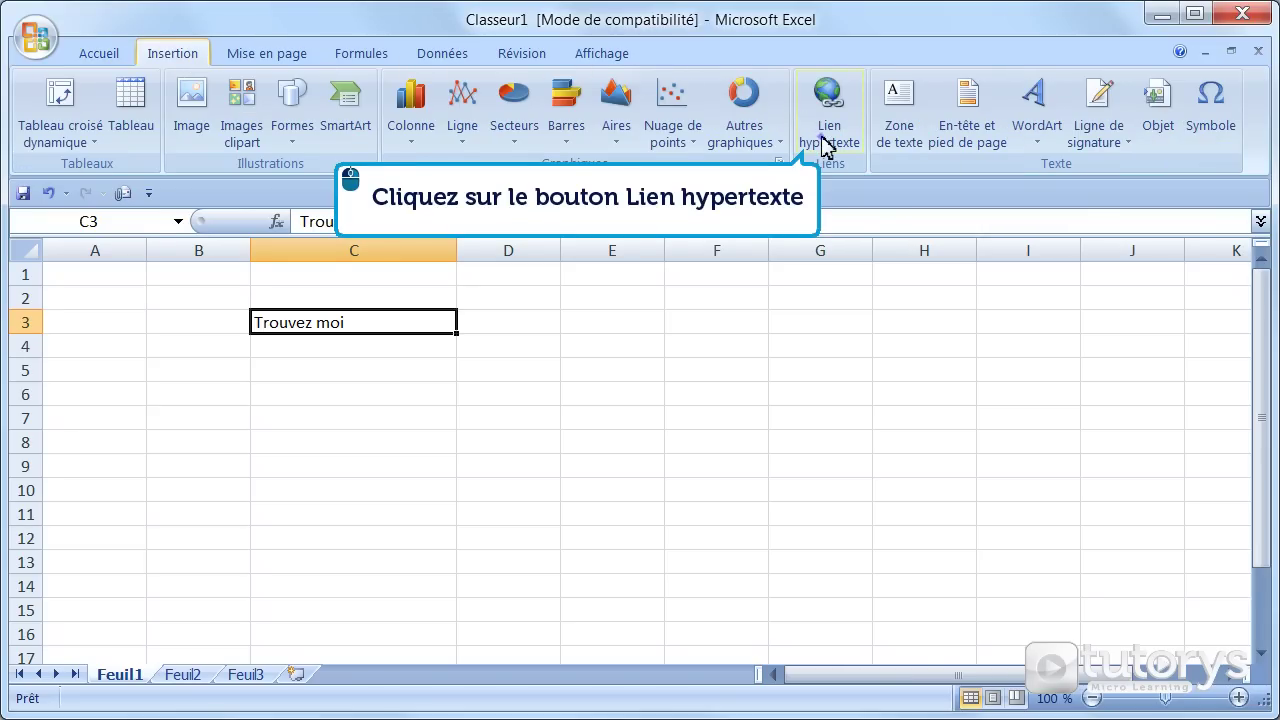
left_click(826, 148)
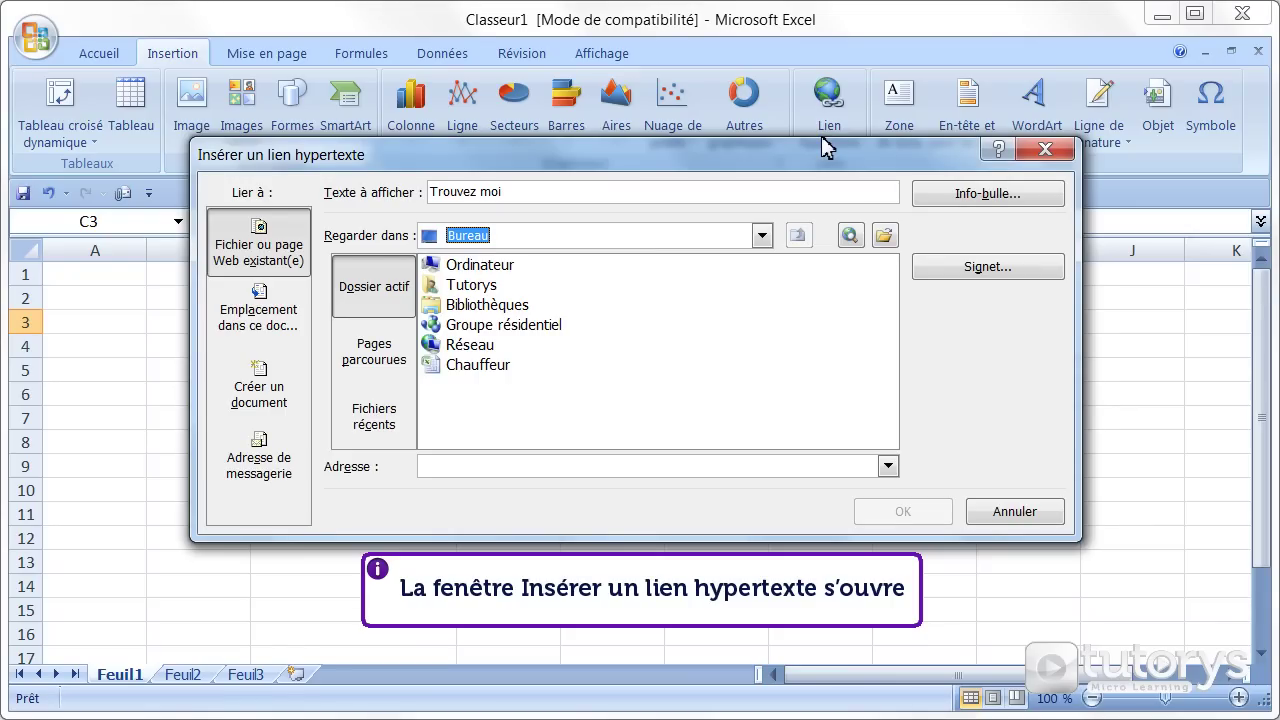
Point the 'Trouvez moi' link to cell E8 on sheet Feuil2 in this workbook.
left_click(281, 311)
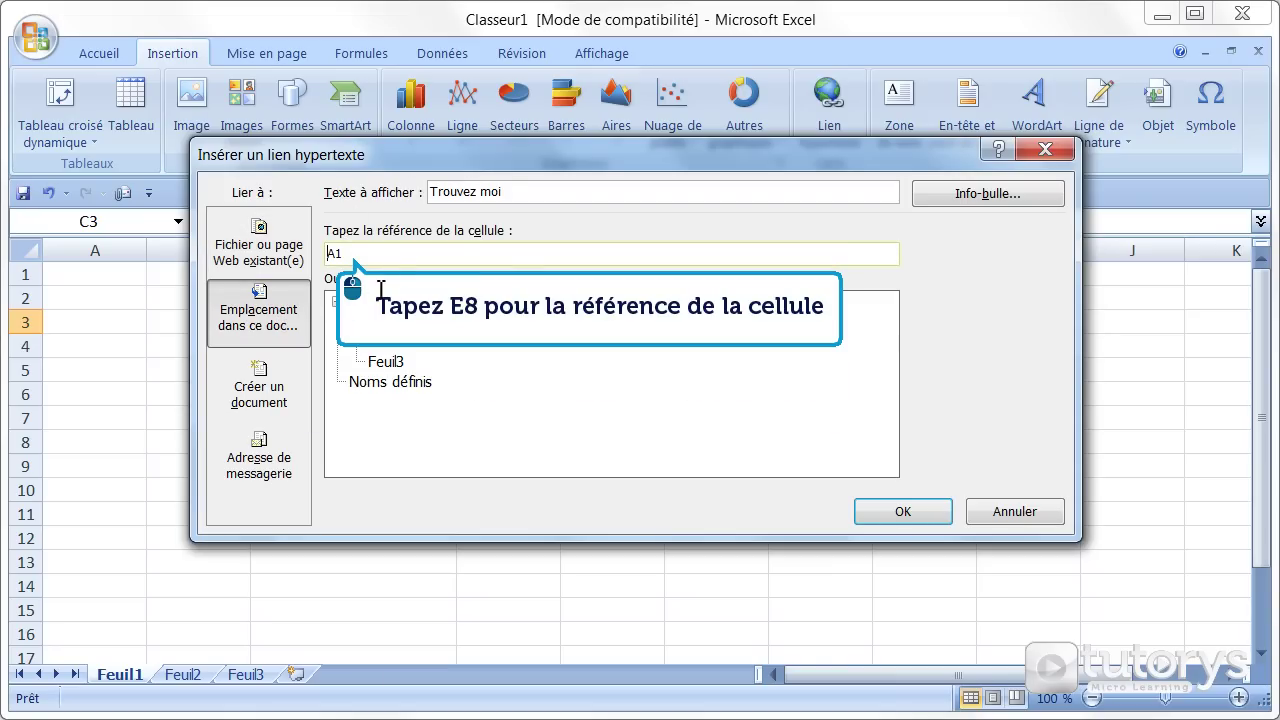
type("E8")
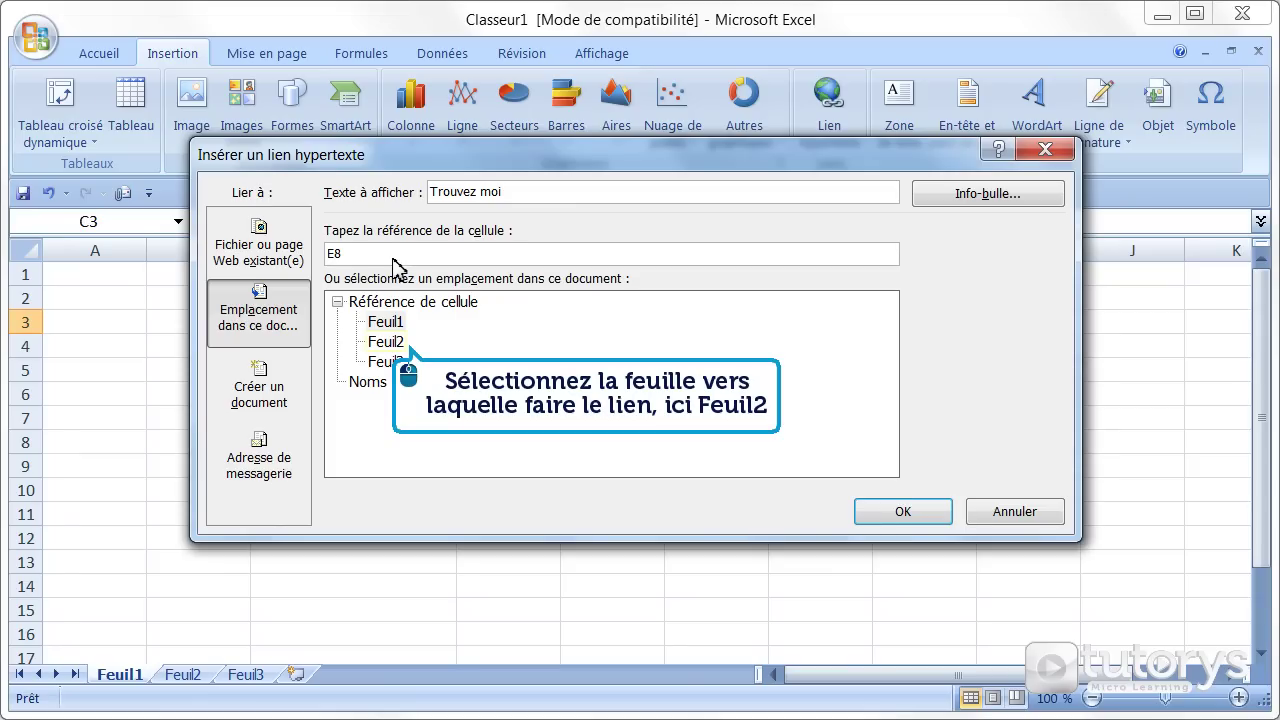
left_click(392, 344)
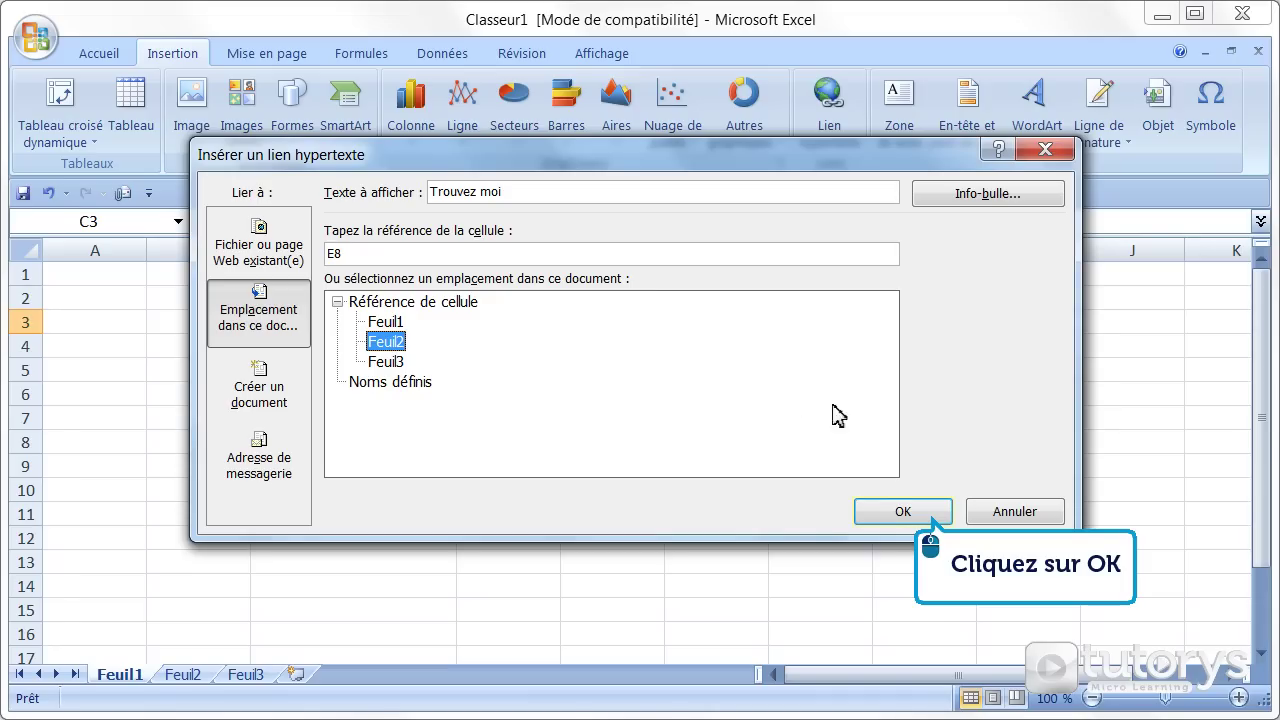
left_click(905, 511)
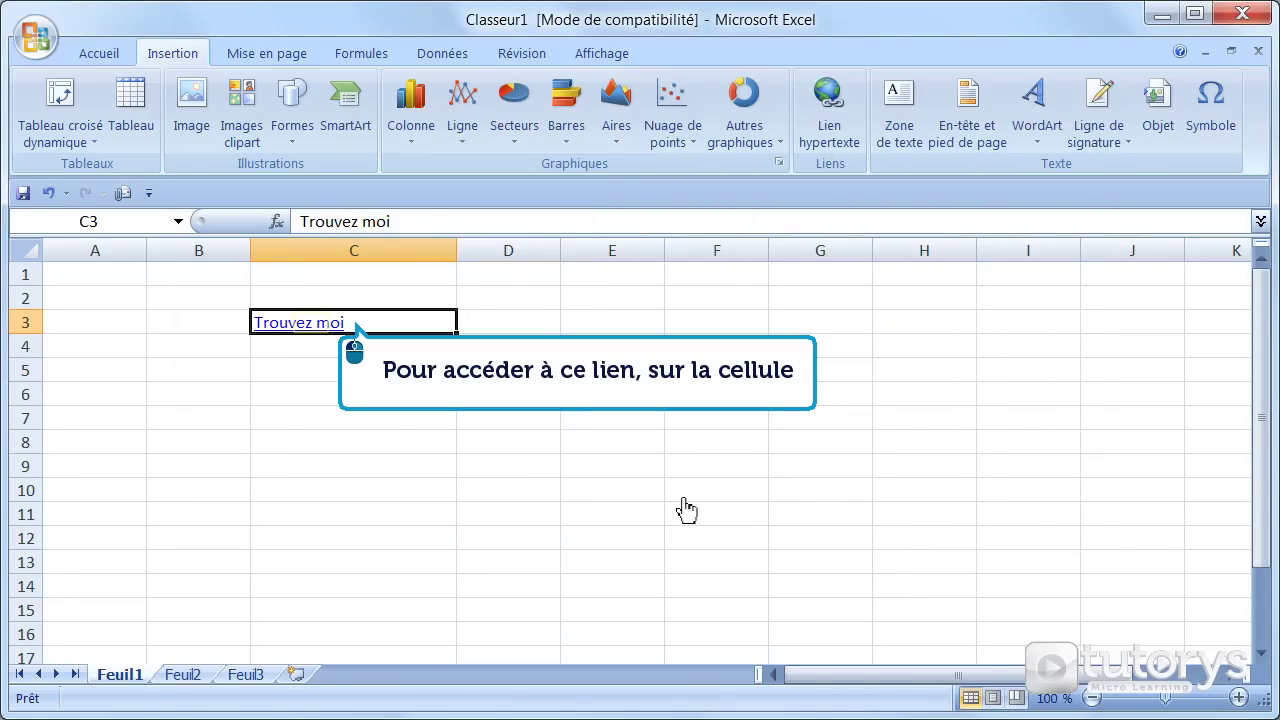
Follow the Trouvez moi link to Feuil2!E8 ('Bravo !') and select cell G9.
left_click(310, 322)
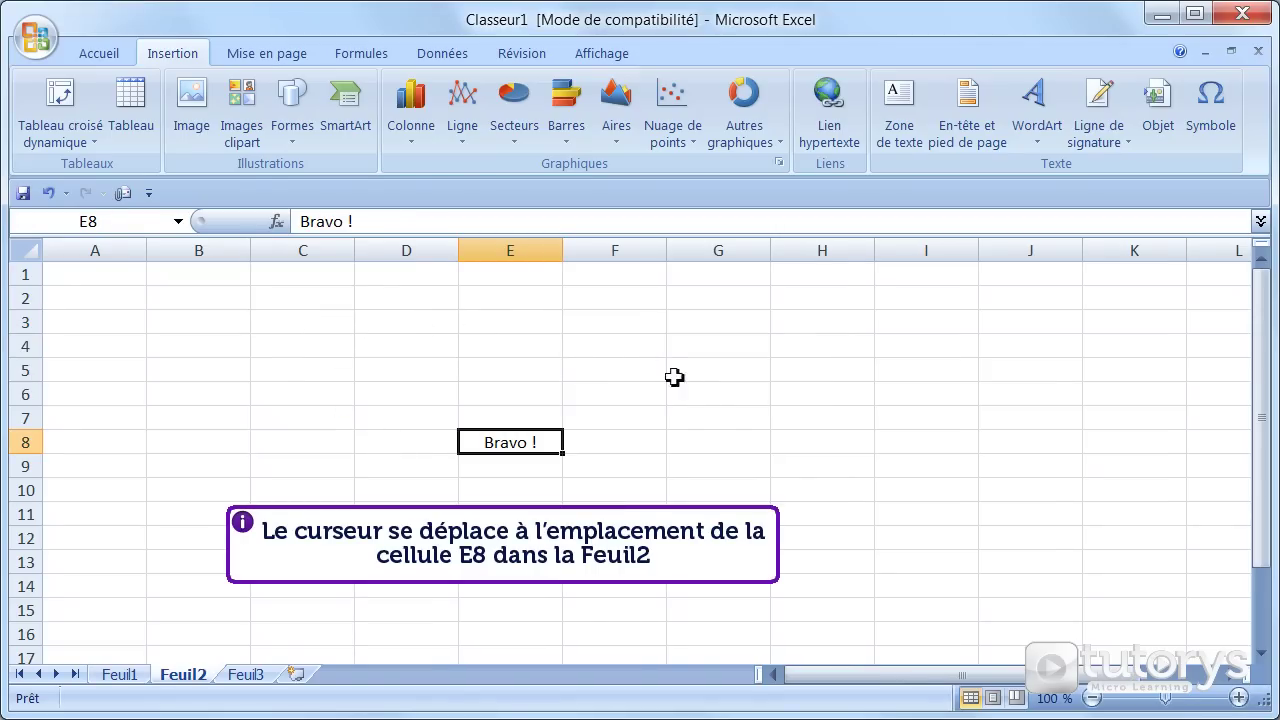
left_click(741, 468)
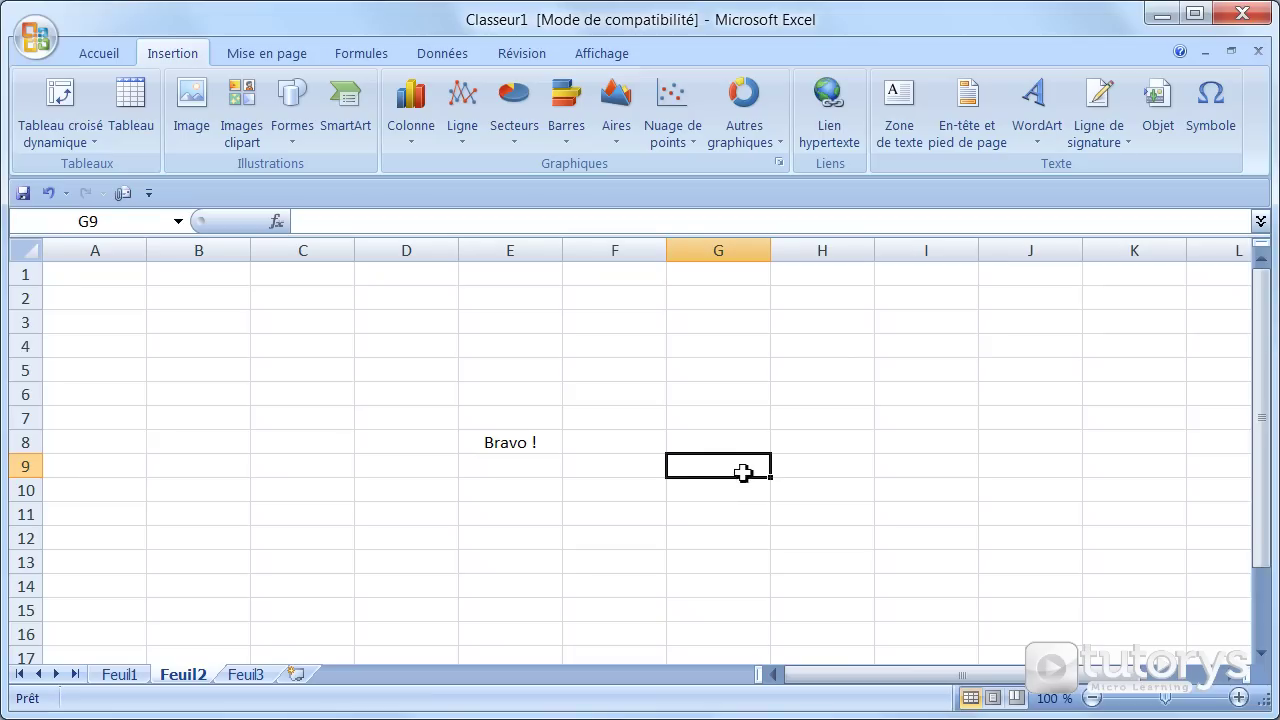